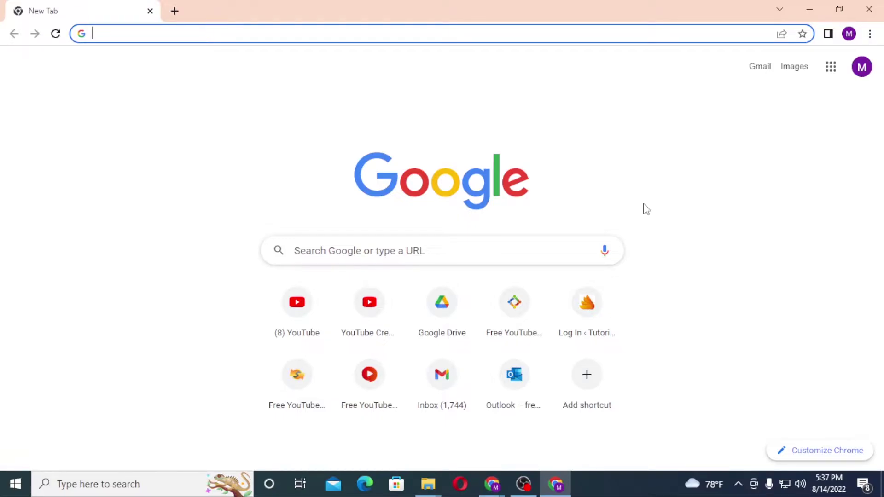
Go to outlook.com in Chrome's address bar.
{"action": "left_click", "coordinate": [528, 34]}
{"action": "type", "text": "o"}
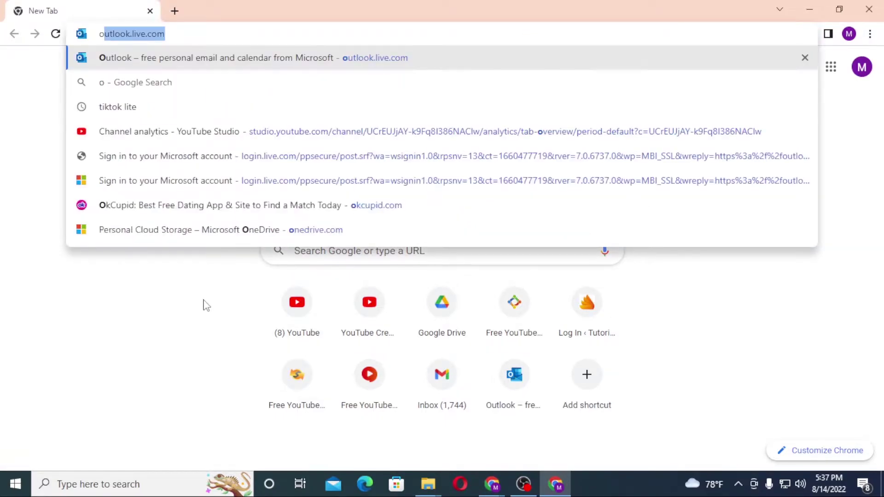
{"action": "type", "text": "utlook.com"}
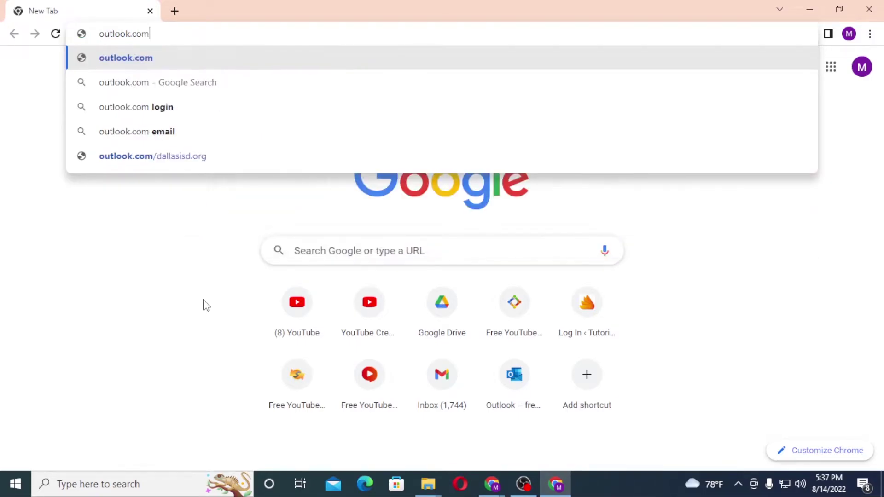
{"action": "key", "text": "Return"}
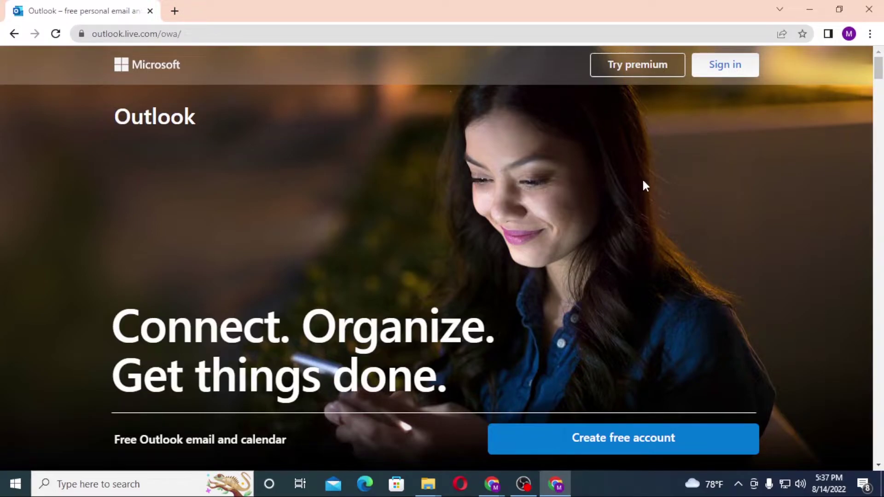
Choose Sign in, enter the account email address and continue to the password prompt.
{"action": "left_click", "coordinate": [734, 76]}
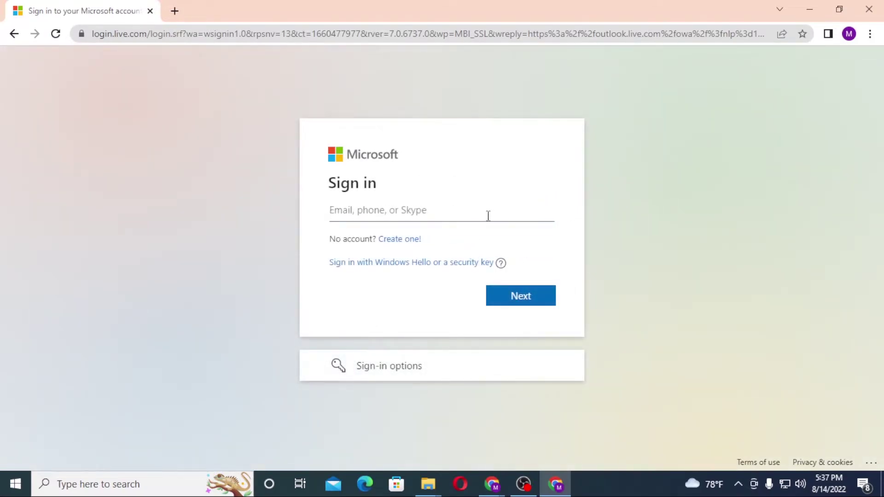
{"action": "left_click", "coordinate": [488, 217]}
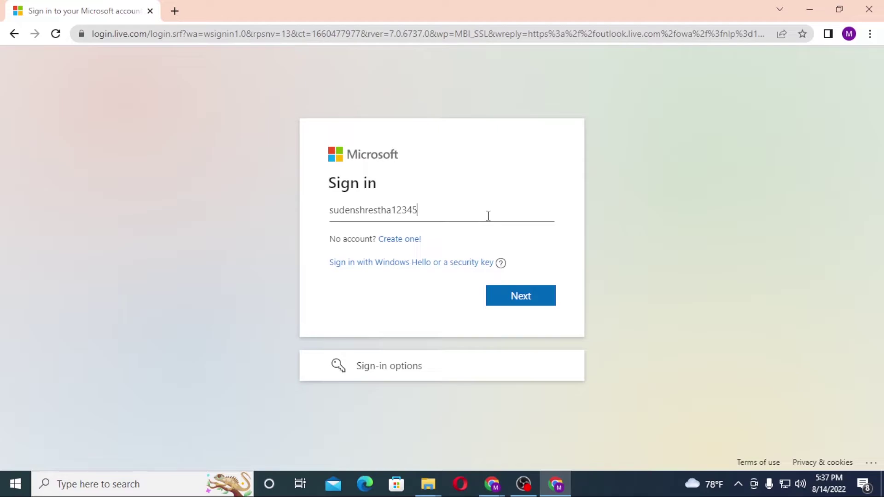
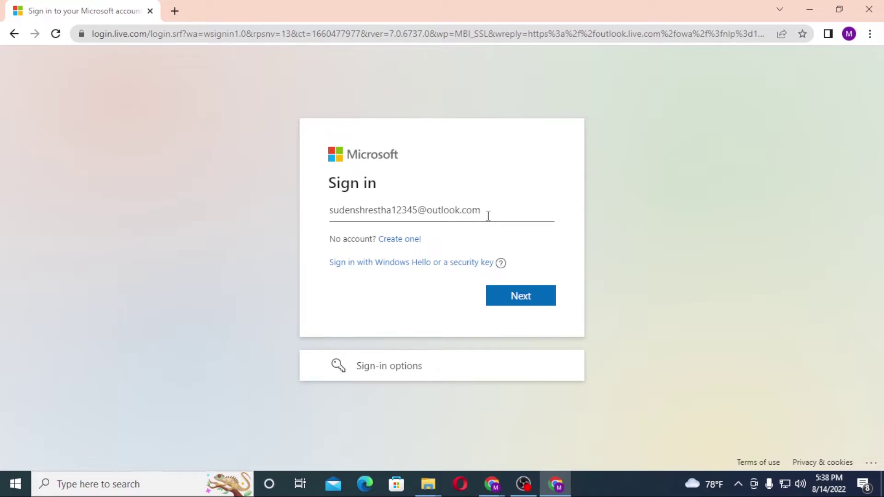
{"action": "left_click_drag", "start_coordinate": [419, 210], "coordinate": [475, 226]}
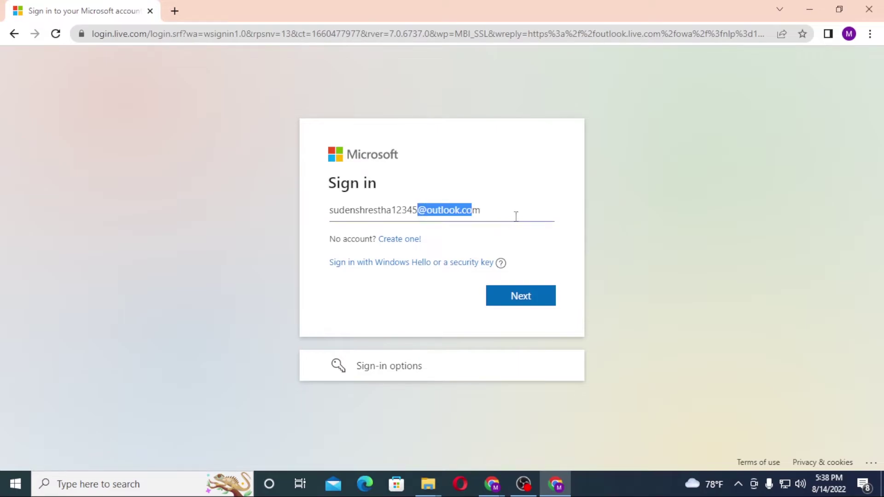
{"action": "left_click", "coordinate": [543, 303]}
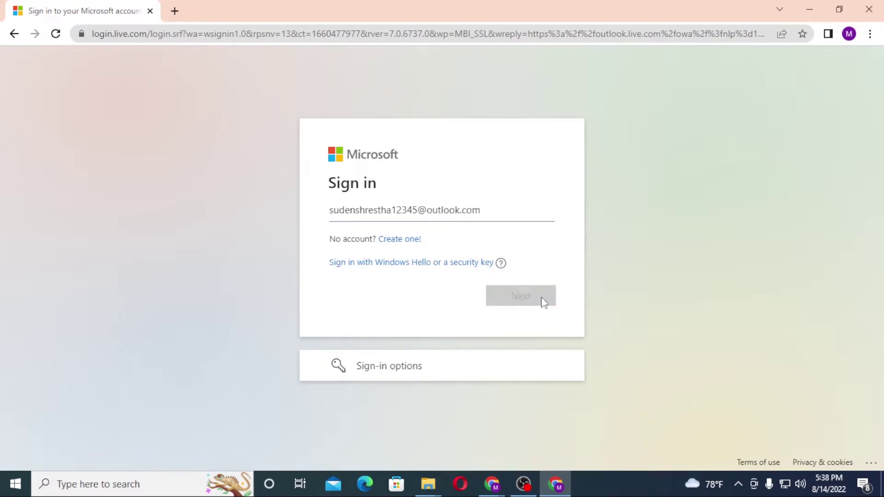
{"action": "type", "text": "a"}
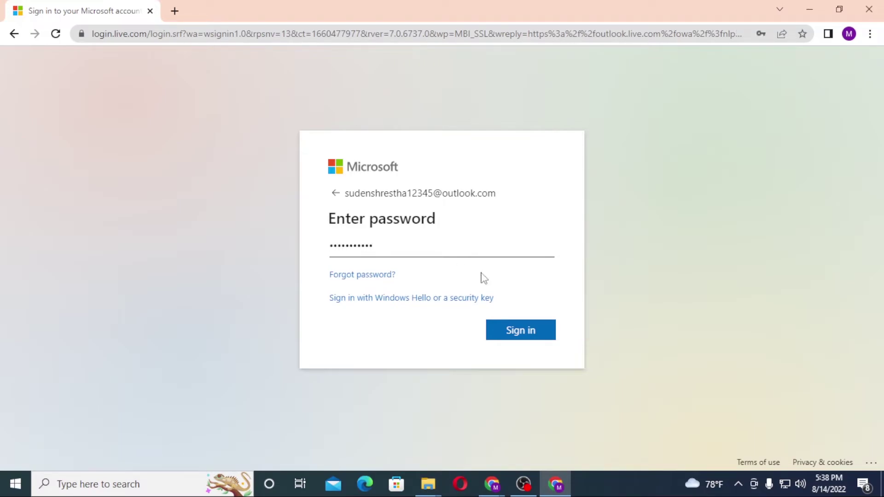
Submit the password, save it in Chrome, and answer Yes to 'Stay signed in?'.
{"action": "left_click", "coordinate": [532, 338]}
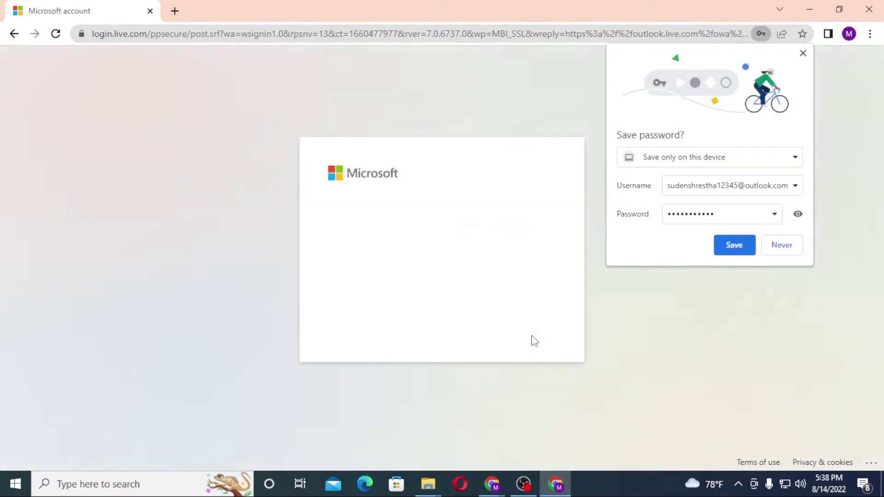
{"action": "left_click", "coordinate": [735, 248]}
{"action": "left_click", "coordinate": [507, 329]}
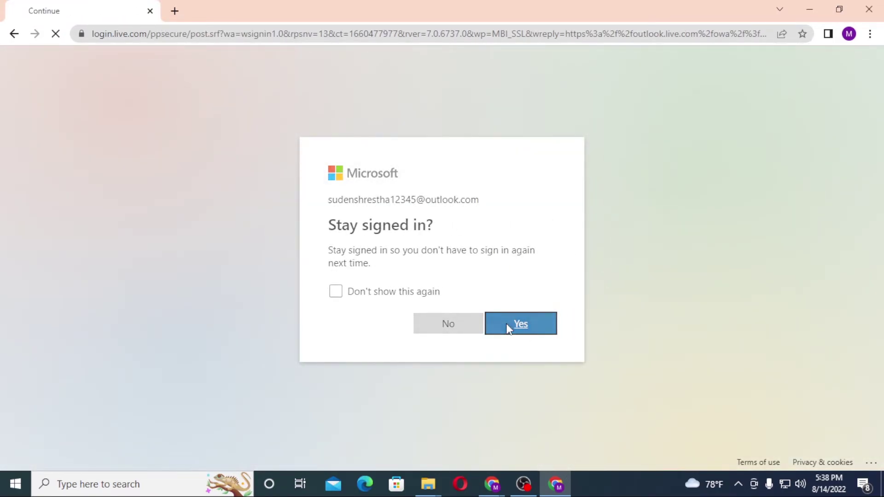